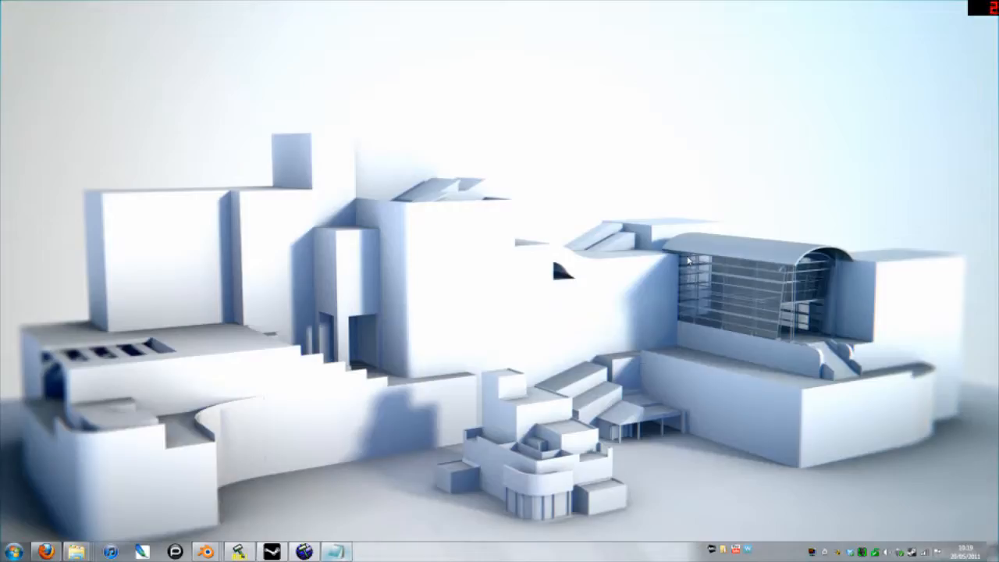
- Bring up the mapsrc folder and open the texturetest RAD file in Notepad
{"action": "mouse_move", "coordinate": [74, 549]}
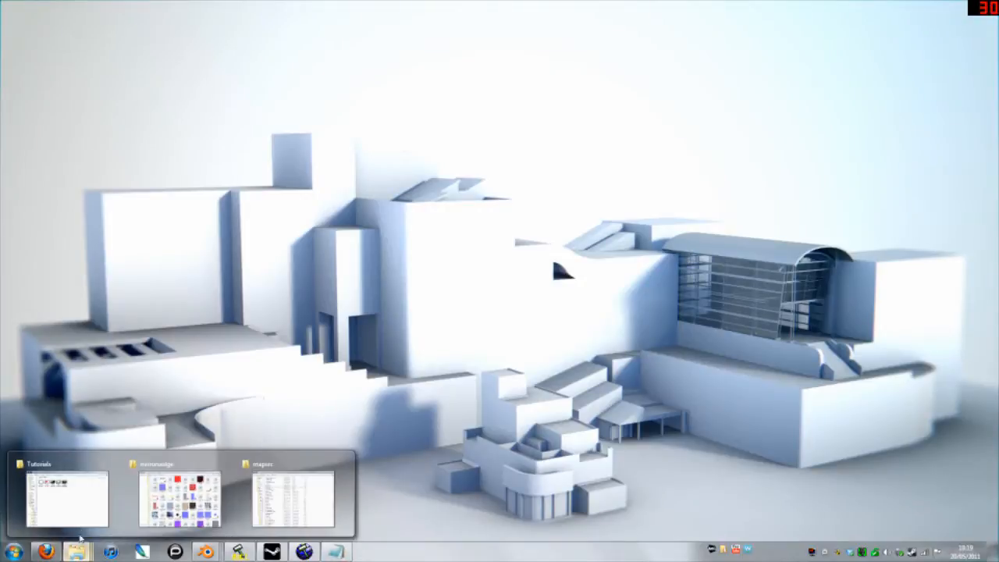
{"action": "left_click", "coordinate": [259, 493]}
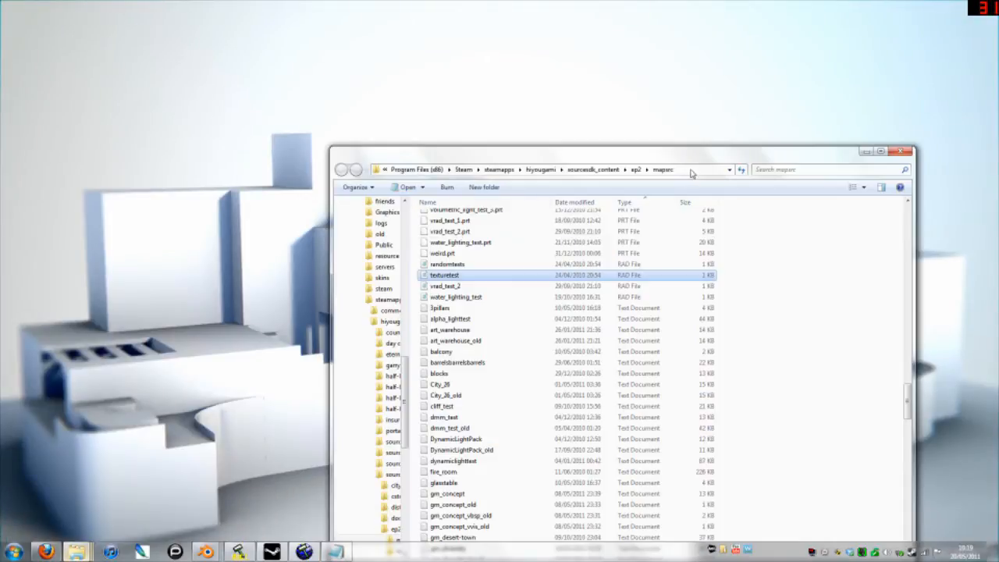
{"action": "left_click_drag", "start_coordinate": [679, 152], "coordinate": [616, 47]}
{"action": "left_click_drag", "start_coordinate": [833, 292], "coordinate": [855, 272]}
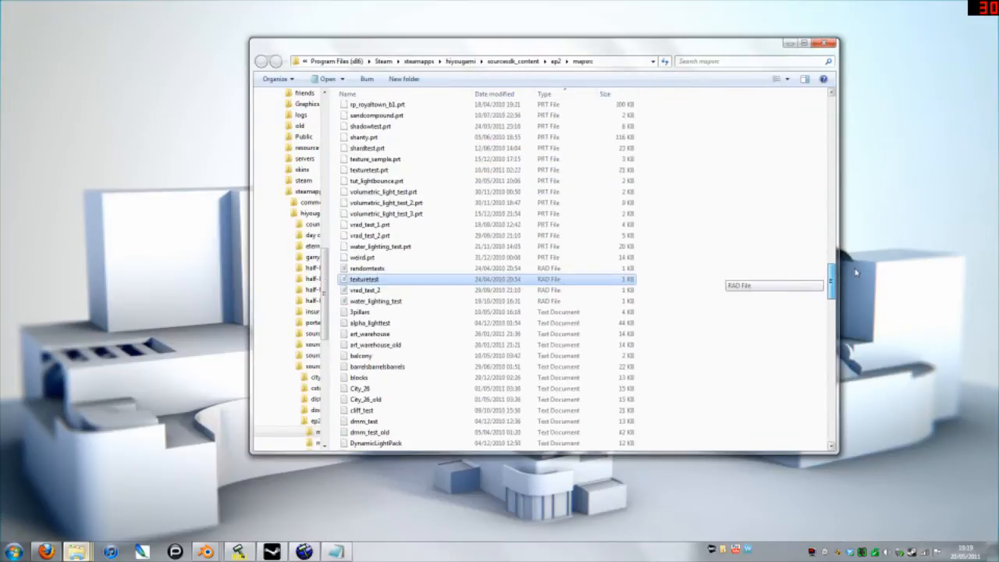
{"action": "double_click", "coordinate": [363, 279]}
- Save and close the already open texturetest document, and close the second Notepad copy of it
{"action": "mouse_move", "coordinate": [334, 552]}
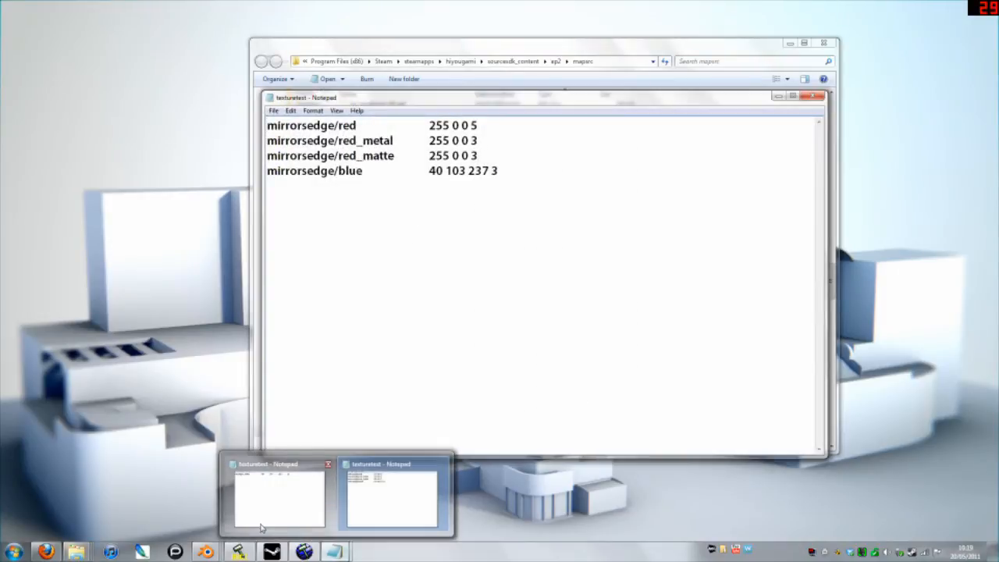
{"action": "mouse_move", "coordinate": [273, 528]}
{"action": "left_click", "coordinate": [328, 463]}
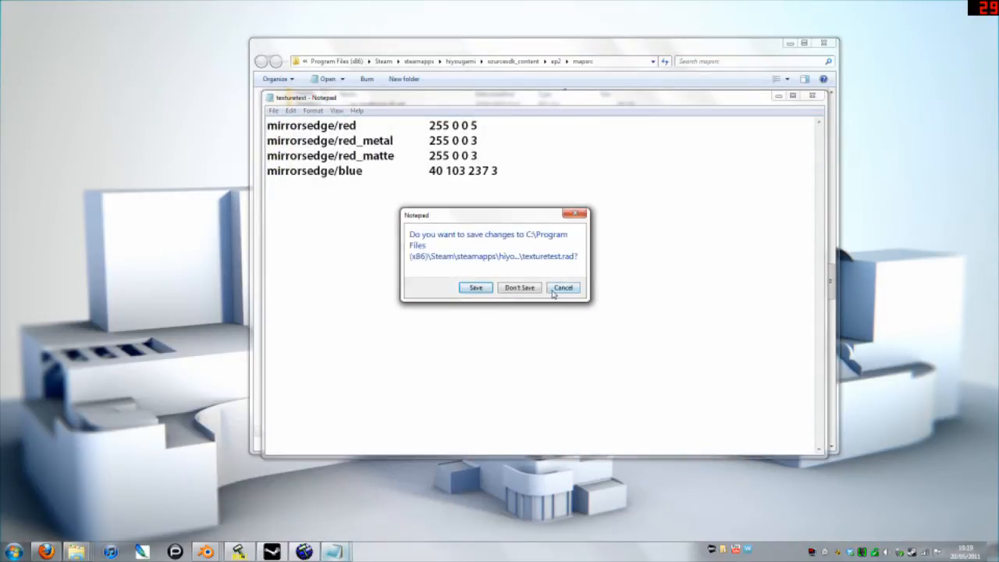
{"action": "left_click", "coordinate": [473, 288]}
{"action": "left_click", "coordinate": [813, 96]}
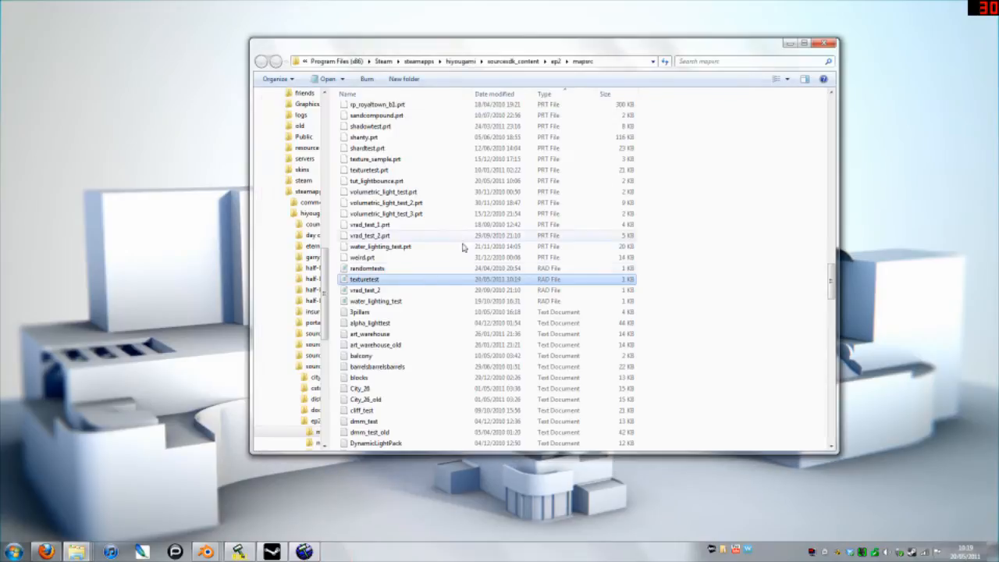
- Reopen the texturetest RAD file from the mapsrc folder and place its Notepad window over the folder window
{"action": "double_click", "coordinate": [417, 283]}
{"action": "left_click_drag", "start_coordinate": [532, 109], "coordinate": [559, 346]}
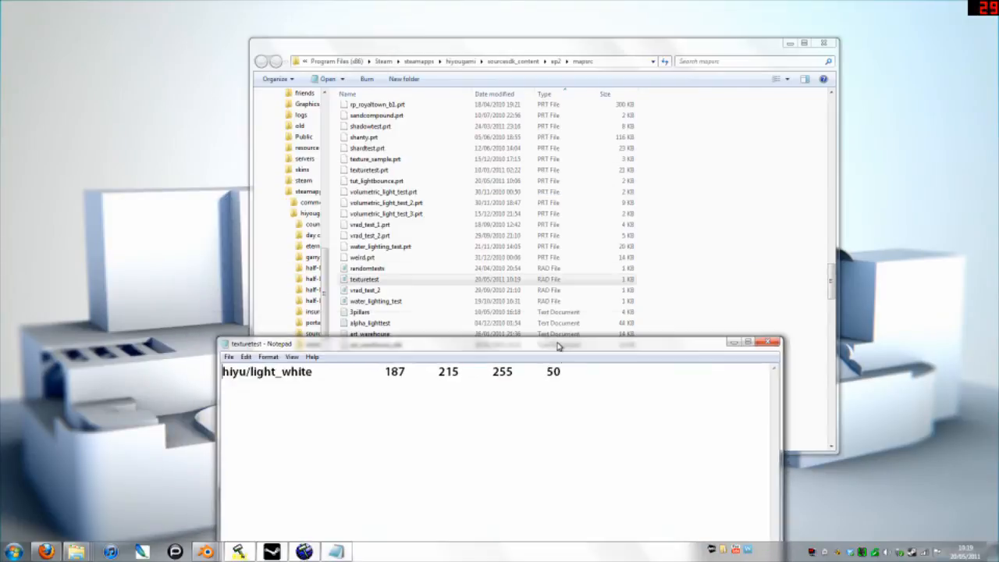
{"action": "left_click", "coordinate": [608, 279]}
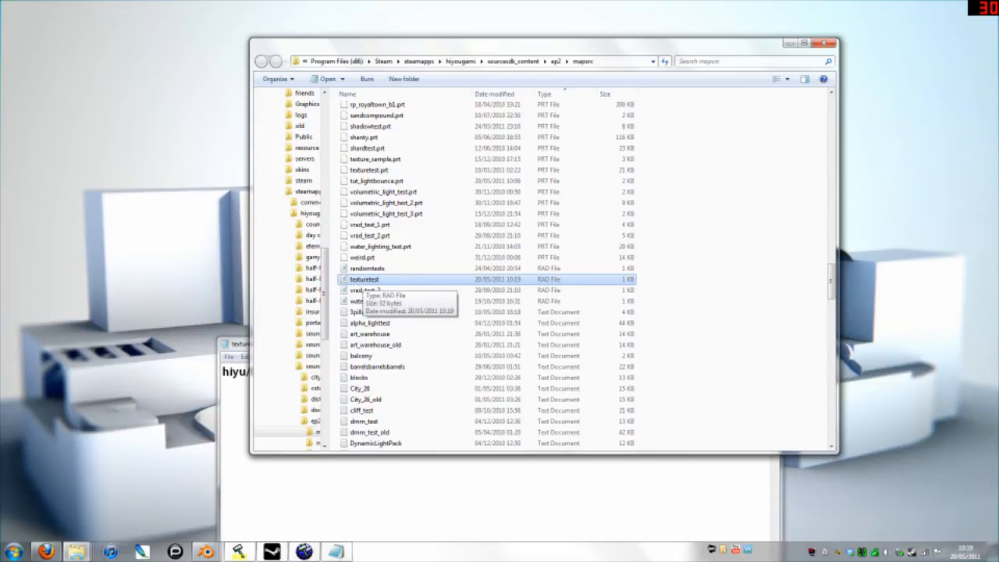
{"action": "left_click", "coordinate": [507, 478]}
{"action": "left_click_drag", "start_coordinate": [515, 351], "coordinate": [583, 120]}
- Examine the texture light entry in texturetest: the texture path, the three RGB colour values and the brightness value
{"action": "double_click", "coordinate": [361, 141]}
{"action": "left_click_drag", "start_coordinate": [364, 142], "coordinate": [274, 143]}
{"action": "left_click_drag", "start_coordinate": [613, 142], "coordinate": [444, 142]}
{"action": "double_click", "coordinate": [446, 142]}
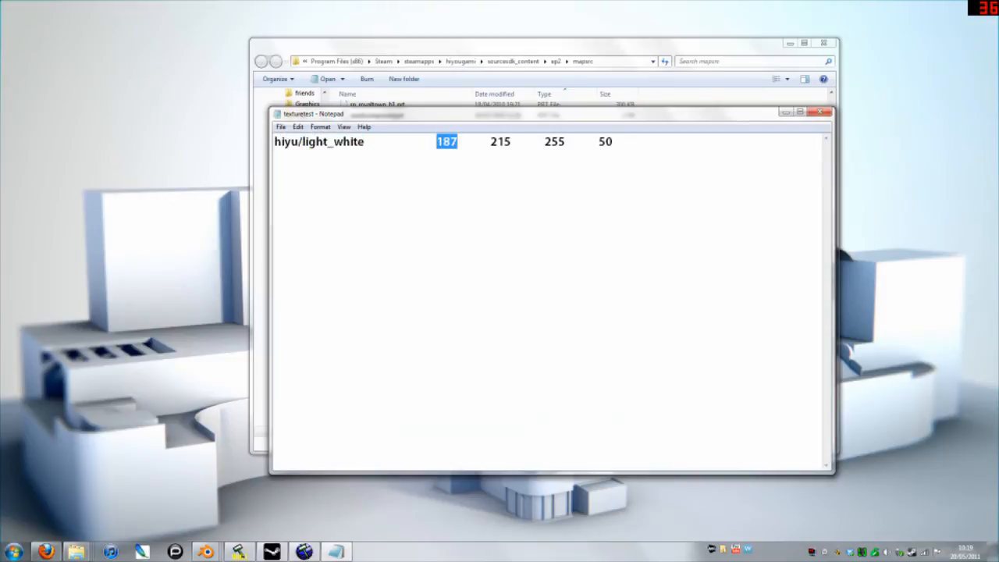
{"action": "double_click", "coordinate": [500, 142]}
{"action": "double_click", "coordinate": [554, 142]}
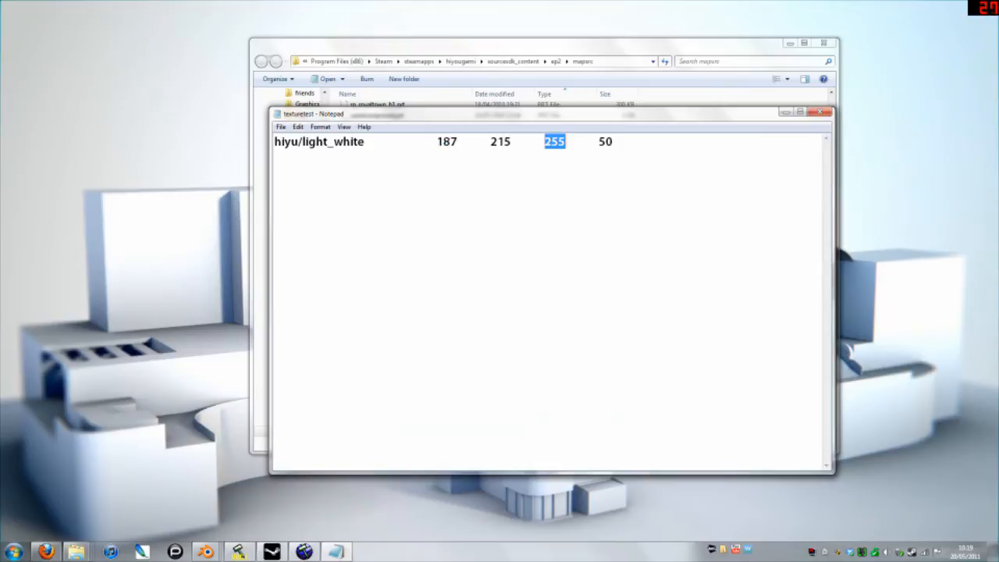
{"action": "left_click_drag", "start_coordinate": [566, 142], "coordinate": [437, 142]}
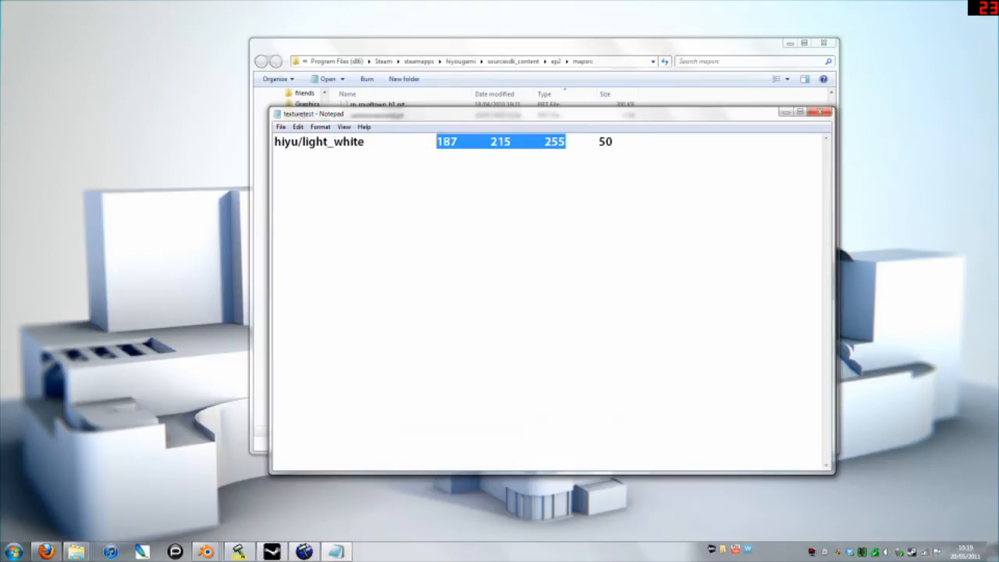
{"action": "double_click", "coordinate": [501, 142]}
{"action": "mouse_move", "coordinate": [615, 142]}
{"action": "left_mouse_down"}
{"action": "mouse_move", "coordinate": [568, 142]}
{"action": "mouse_move", "coordinate": [600, 143]}
{"action": "left_mouse_up"}
{"action": "left_click_drag", "start_coordinate": [459, 142], "coordinate": [436, 142]}
{"action": "left_click_drag", "start_coordinate": [614, 142], "coordinate": [549, 143]}
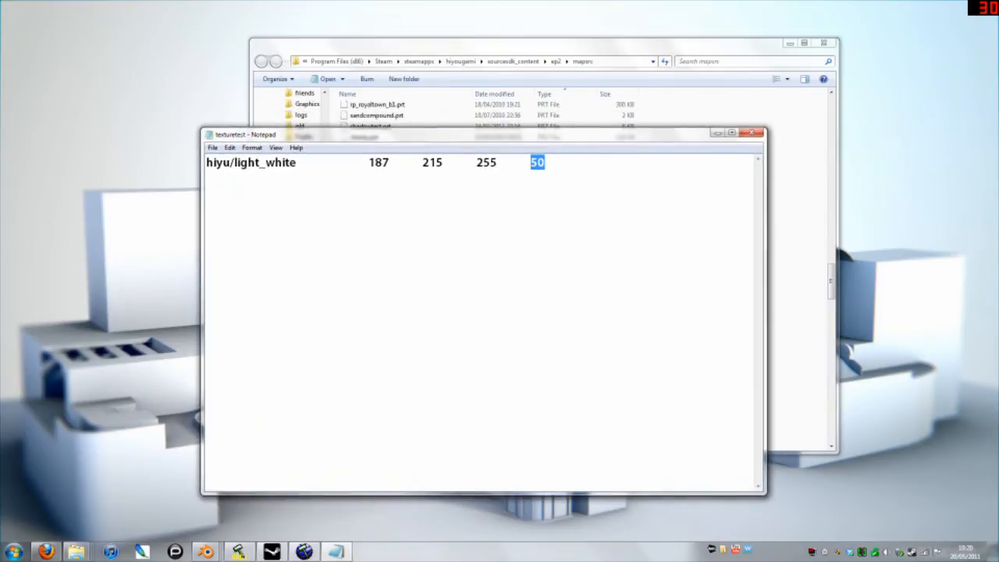
- Switch to Hammer and compare the camera view in 3D Lighting Preview and 3D Lightmap Grid around the block
{"action": "left_click", "coordinate": [304, 551]}
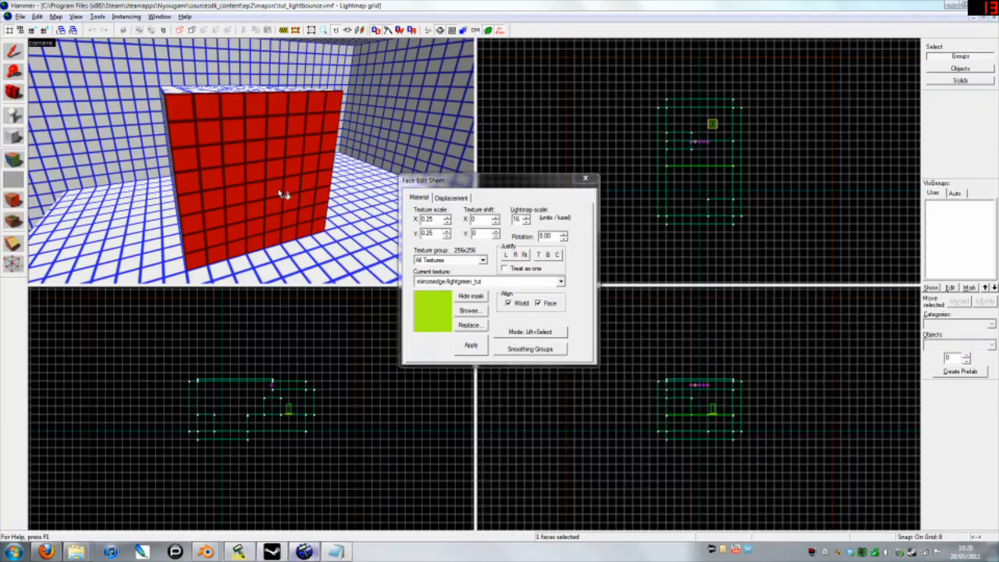
{"action": "left_click", "coordinate": [39, 44]}
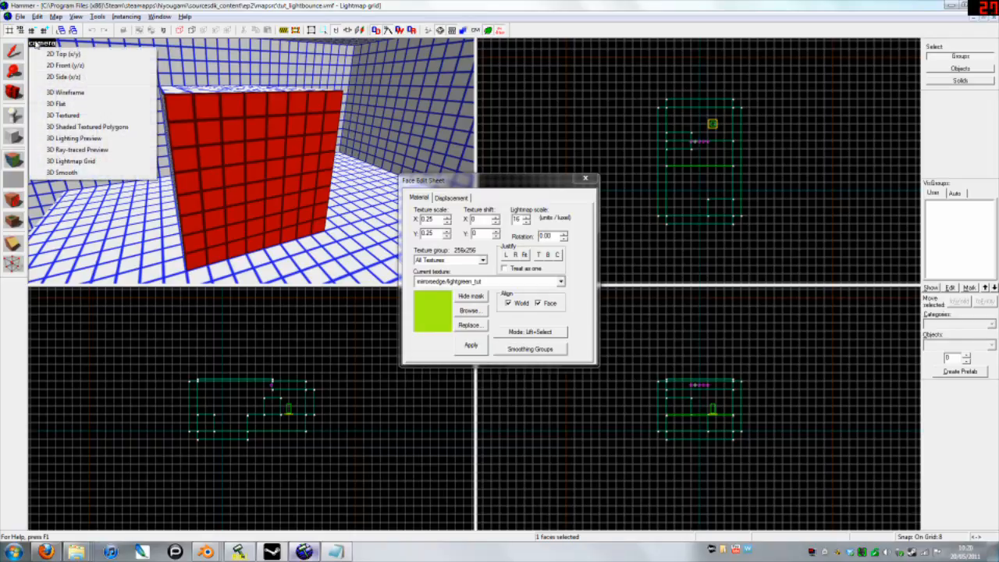
{"action": "left_click", "coordinate": [86, 139]}
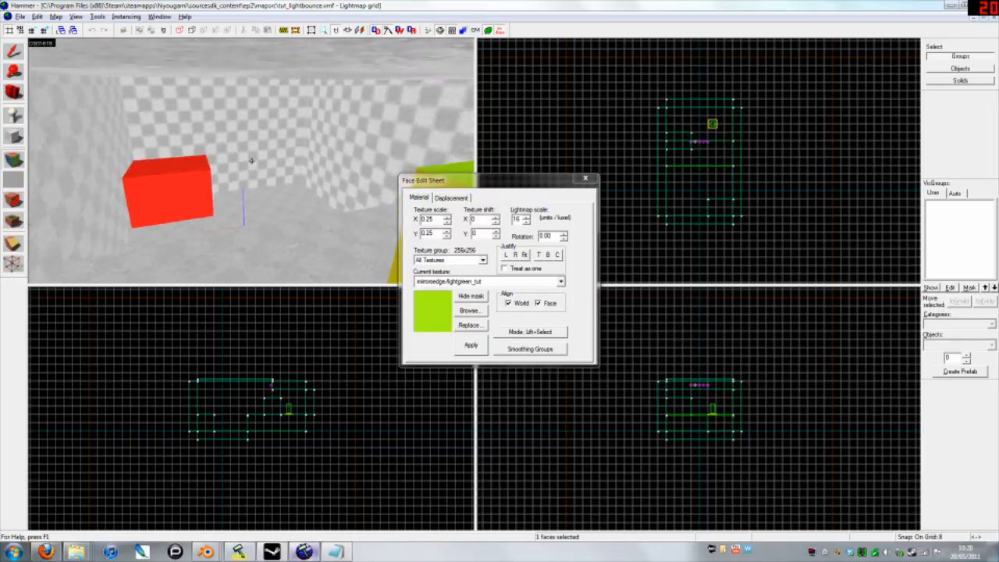
{"action": "left_click", "coordinate": [43, 43]}
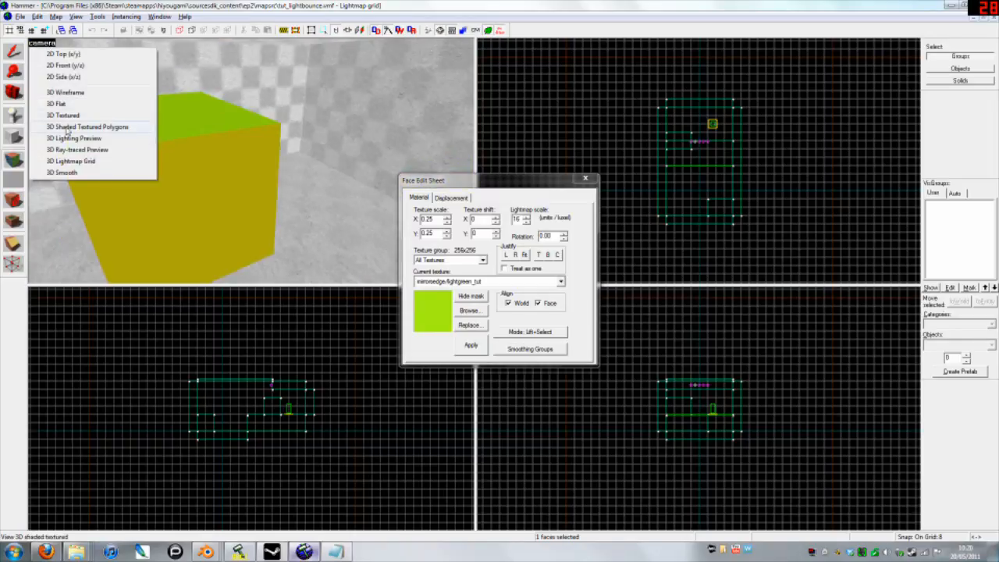
{"action": "left_click", "coordinate": [99, 162]}
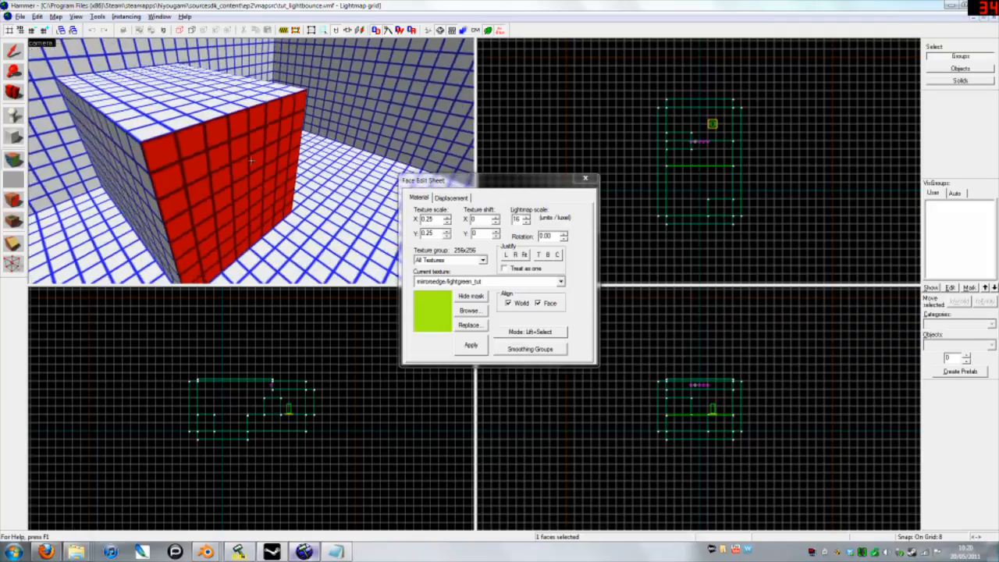
{"action": "key", "text": "s"}
{"action": "key", "text": "z"}
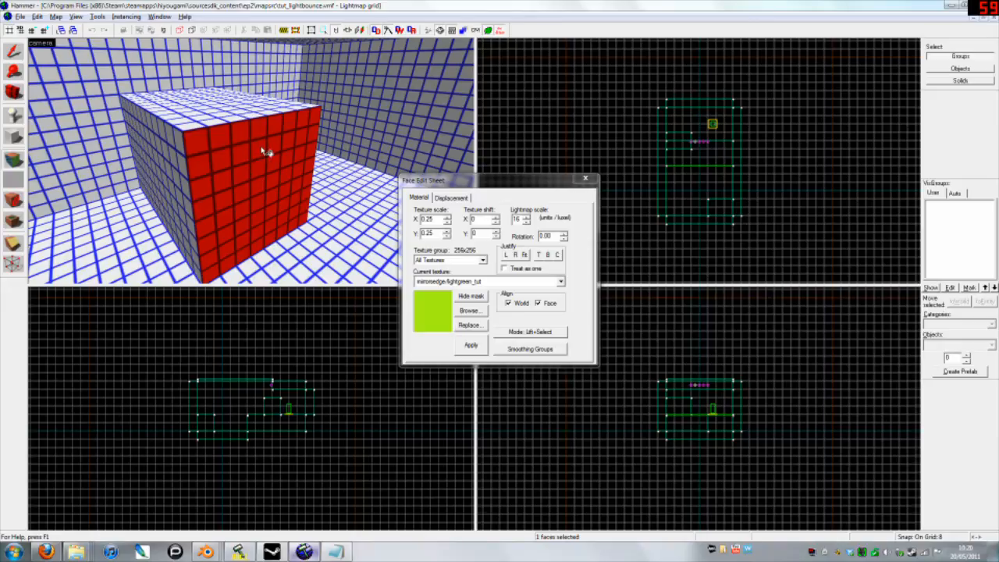
- Switch to Notepad and review the brightness value at the end of the hiyu/light_white line
{"action": "left_click", "coordinate": [336, 552]}
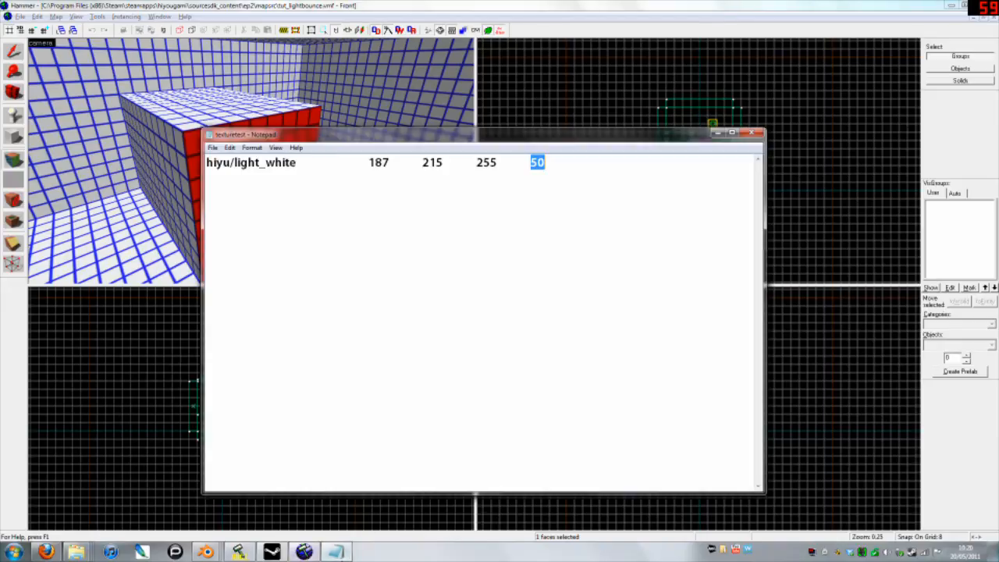
{"action": "left_click_drag", "start_coordinate": [534, 142], "coordinate": [586, 143]}
{"action": "left_click", "coordinate": [596, 164]}
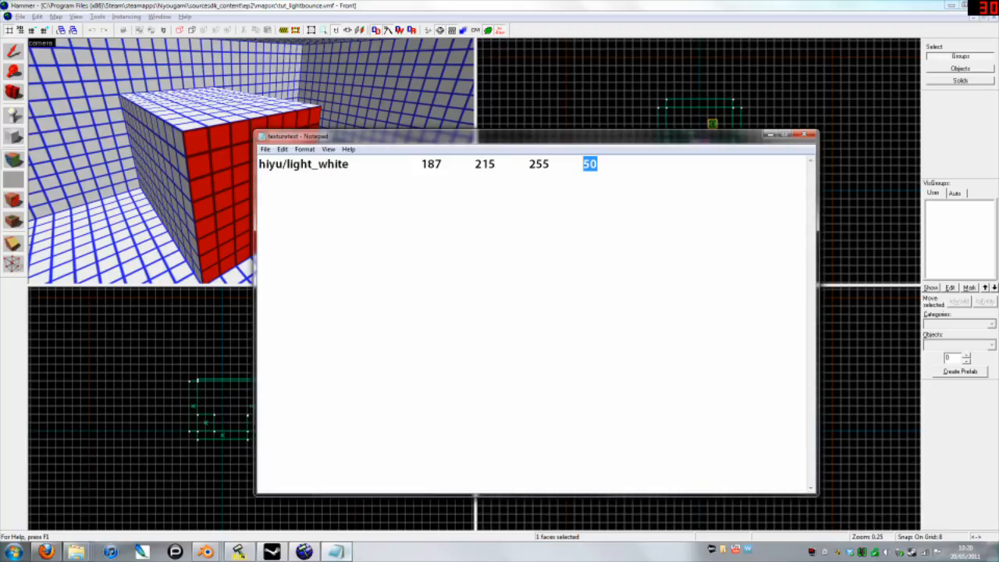
{"action": "left_click_drag", "start_coordinate": [664, 140], "coordinate": [633, 123]}
- Return to Hammer and inspect the room and the red block face in the lightmap grid camera view
{"action": "left_click", "coordinate": [537, 7]}
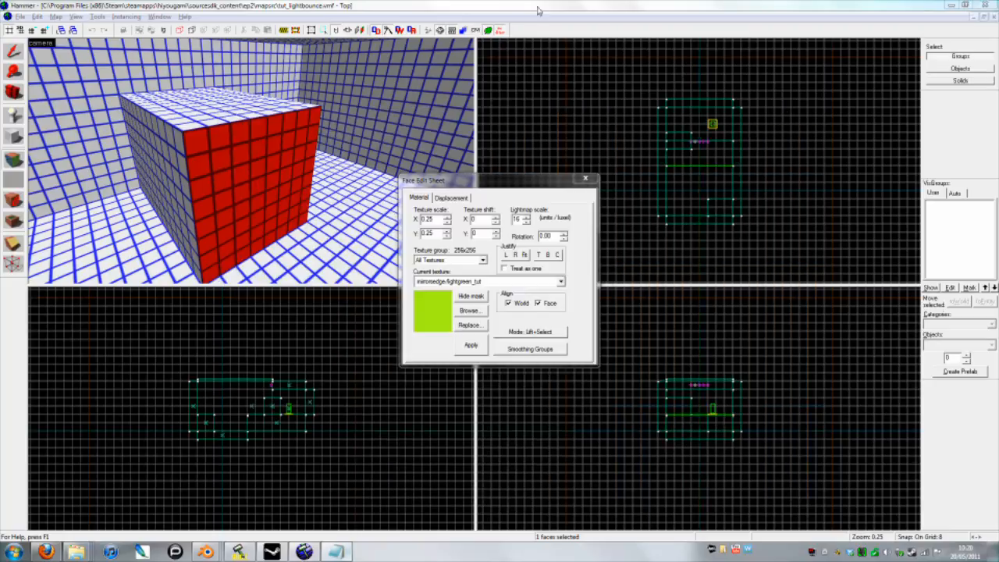
{"action": "key", "text": "z"}
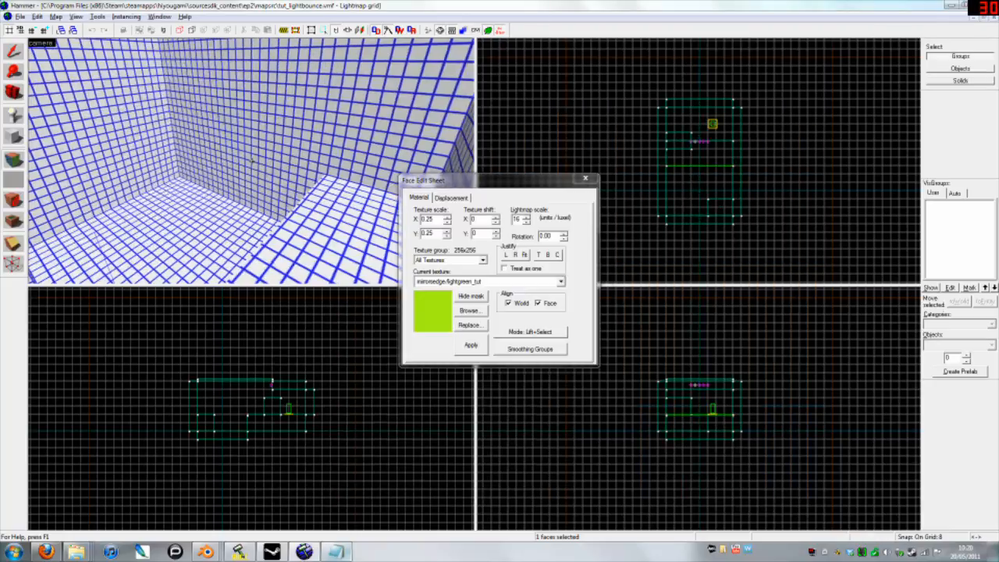
{"action": "key", "text": "z"}
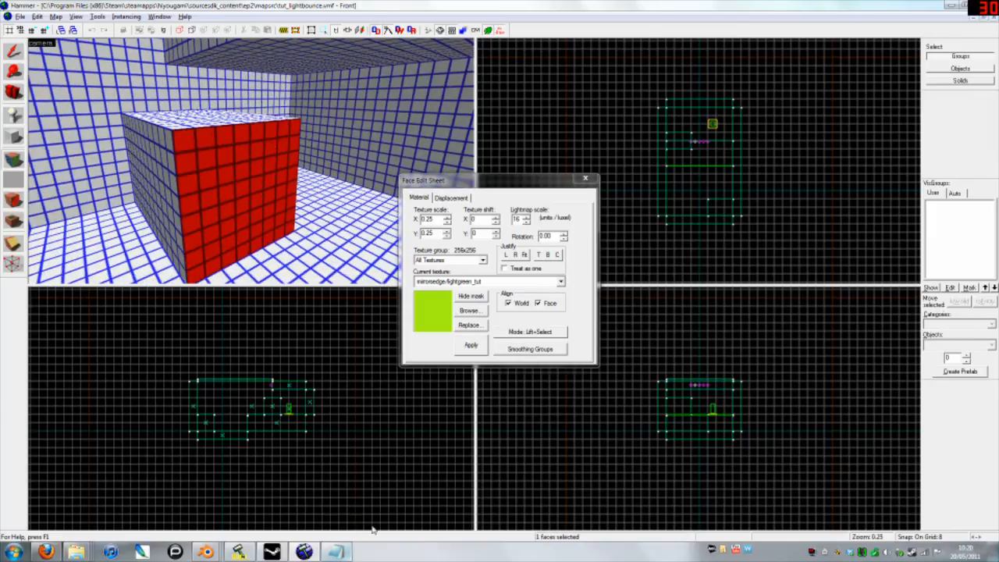
- Bring texturetest back up in Notepad beside Hammer's camera view and review its brightness value again
{"action": "left_click", "coordinate": [337, 552]}
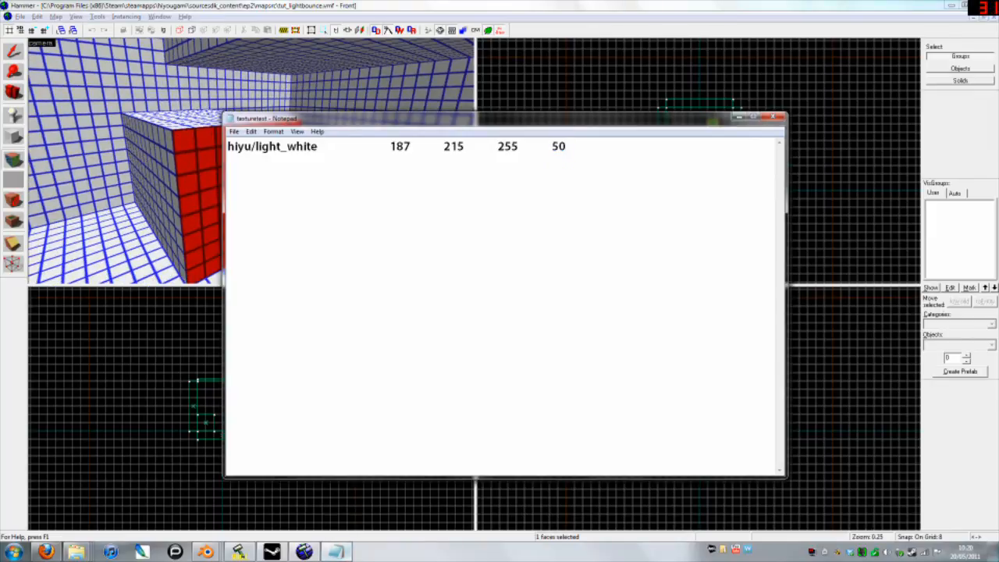
{"action": "left_click_drag", "start_coordinate": [559, 123], "coordinate": [646, 118]}
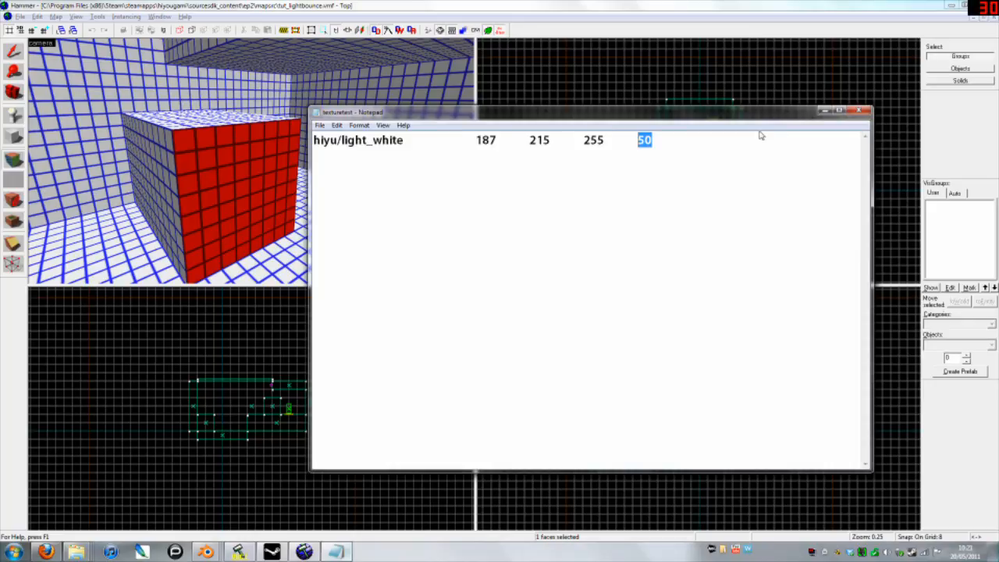
{"action": "mouse_move", "coordinate": [706, 115]}
{"action": "left_mouse_down"}
{"action": "mouse_move", "coordinate": [573, 285]}
{"action": "mouse_move", "coordinate": [585, 306]}
{"action": "mouse_move", "coordinate": [701, 119]}
{"action": "mouse_move", "coordinate": [706, 105]}
{"action": "mouse_move", "coordinate": [697, 107]}
{"action": "left_mouse_up"}
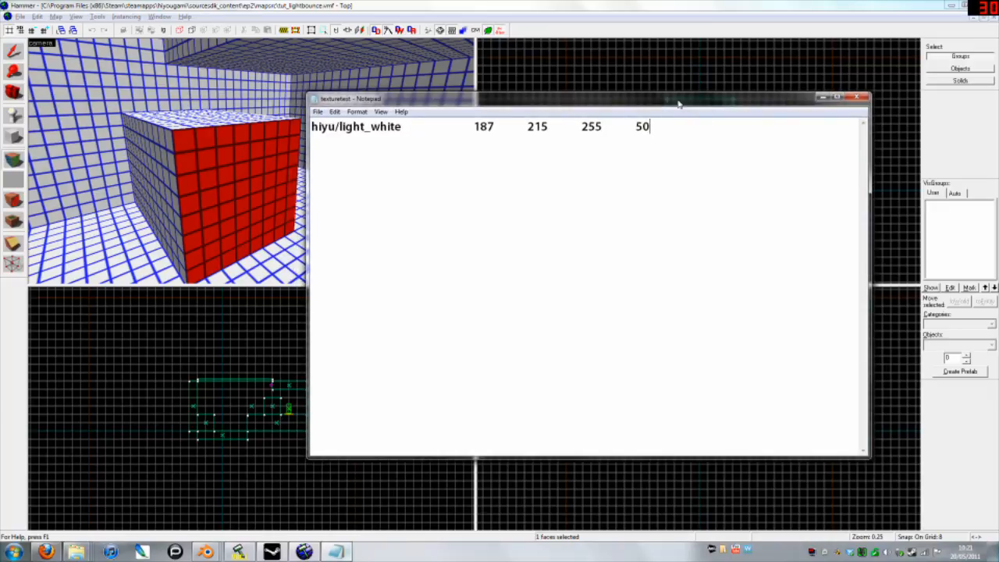
{"action": "left_click_drag", "start_coordinate": [677, 104], "coordinate": [675, 133]}
{"action": "left_click_drag", "start_coordinate": [675, 133], "coordinate": [677, 110]}
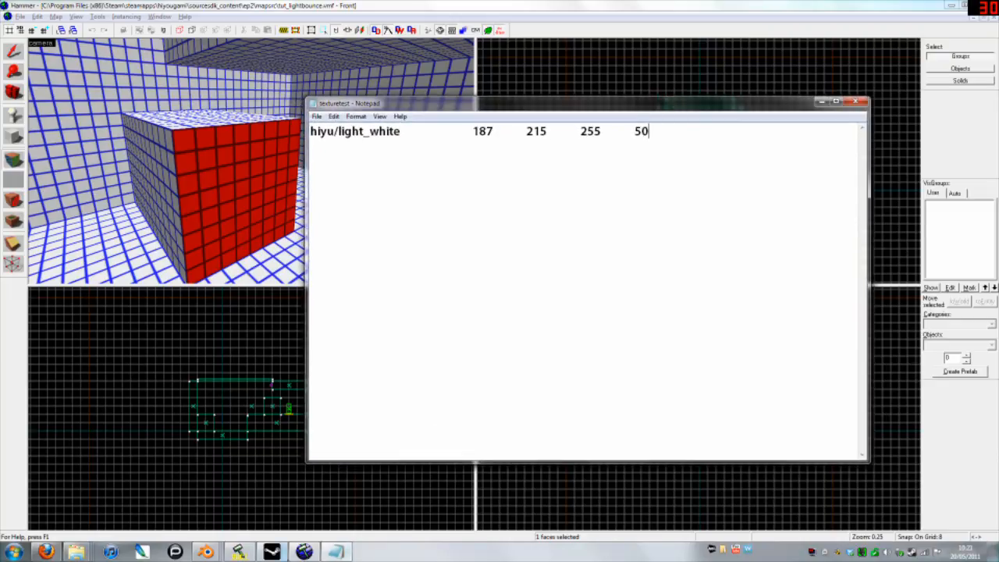